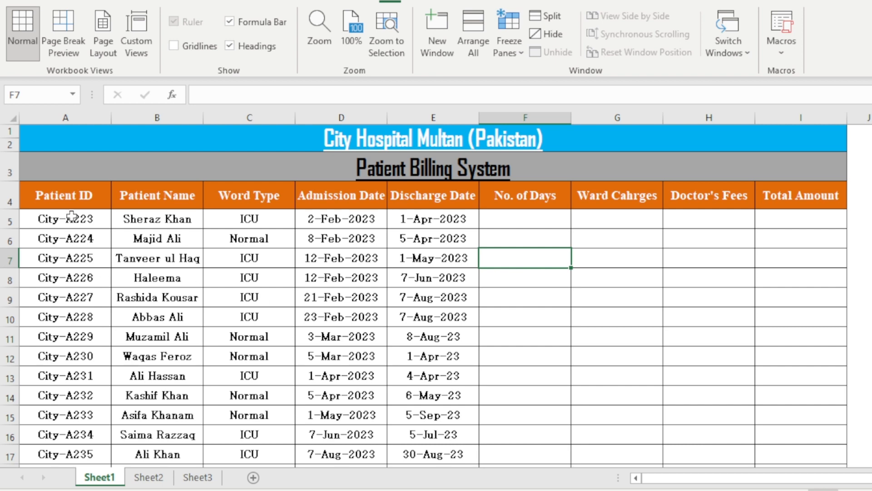
Step: Examine the billing table's columns from Patient ID through Total Amount
left_click(80, 197)
left_click_drag(136, 196, 159, 342)
left_click_drag(267, 201, 270, 316)
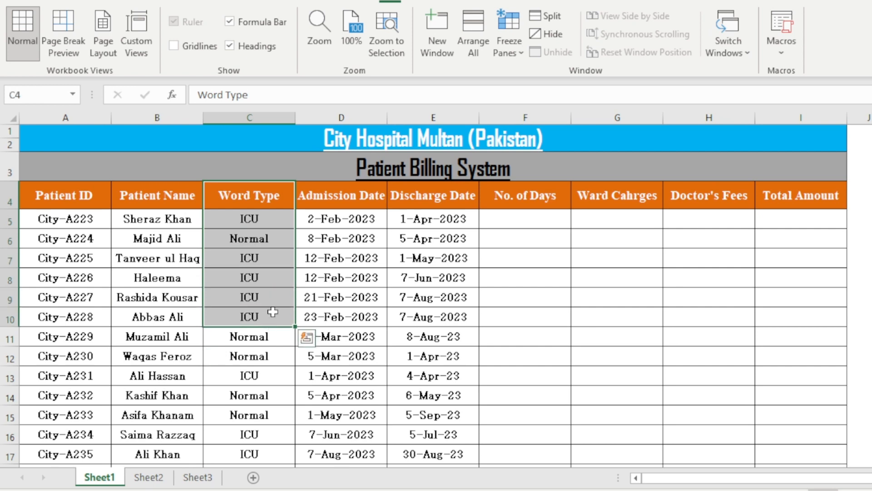
left_click_drag(357, 196, 361, 287)
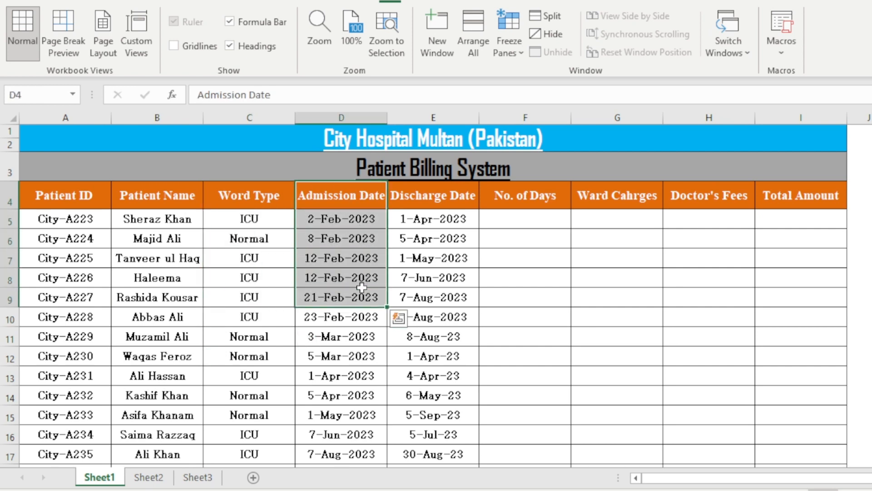
left_click_drag(455, 196, 469, 277)
left_click_drag(527, 196, 534, 282)
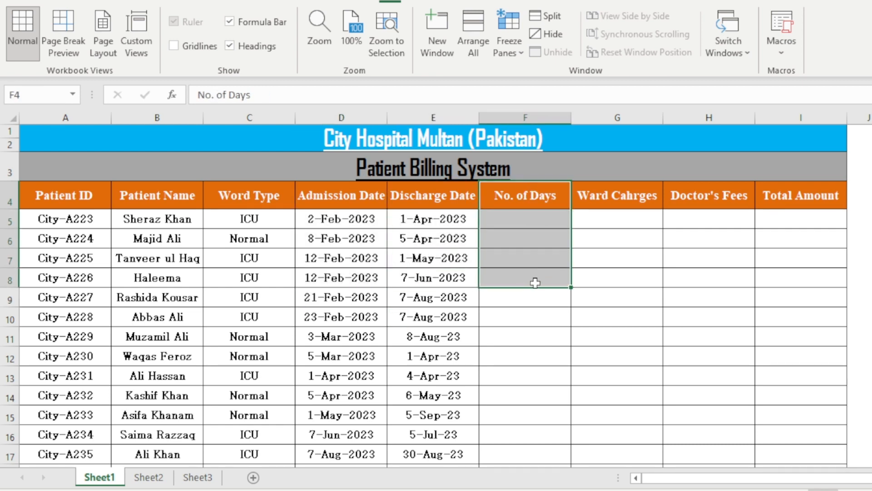
left_click_drag(627, 203, 638, 290)
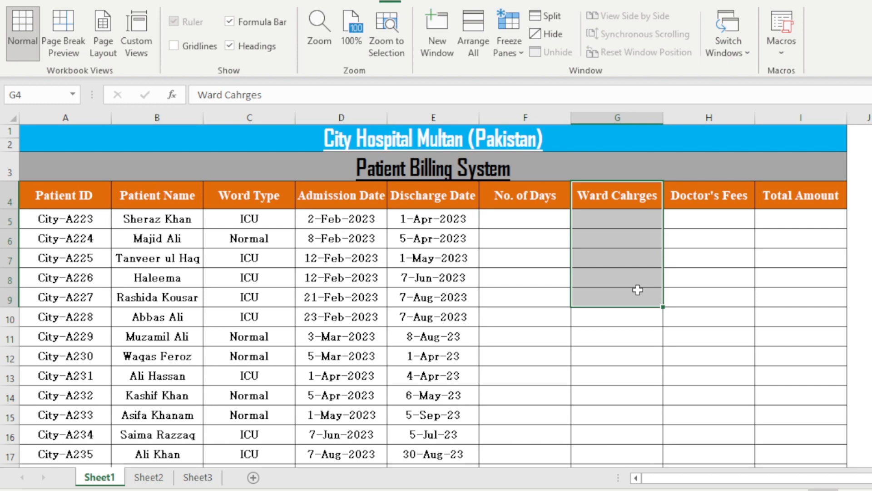
left_click_drag(716, 205, 744, 280)
left_click_drag(809, 200, 815, 278)
left_click(704, 276)
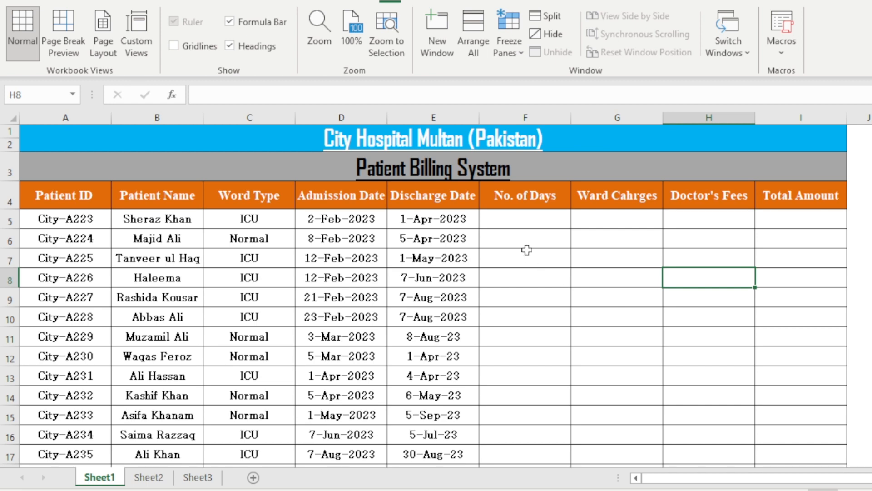
Step: Calculate the first patient's No. of Days in F5 from the discharge and admission dates with =(E5-D5)+1
left_click(530, 225)
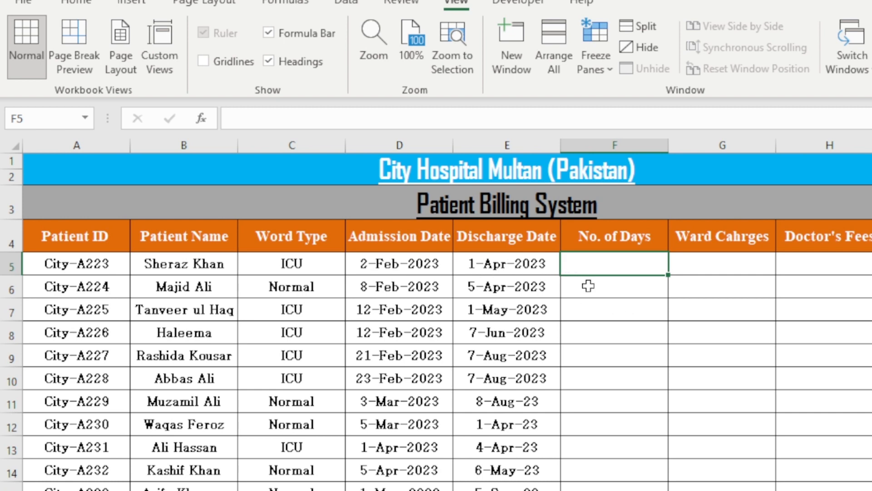
left_click(422, 271)
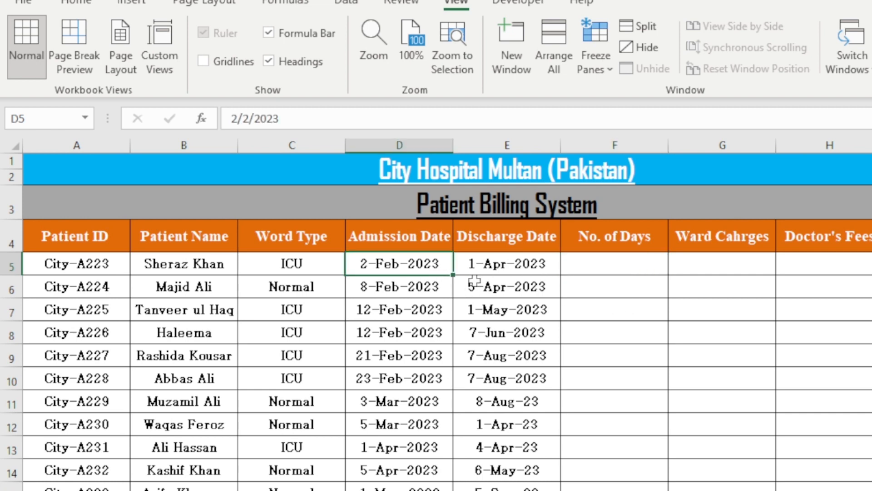
left_click(511, 267)
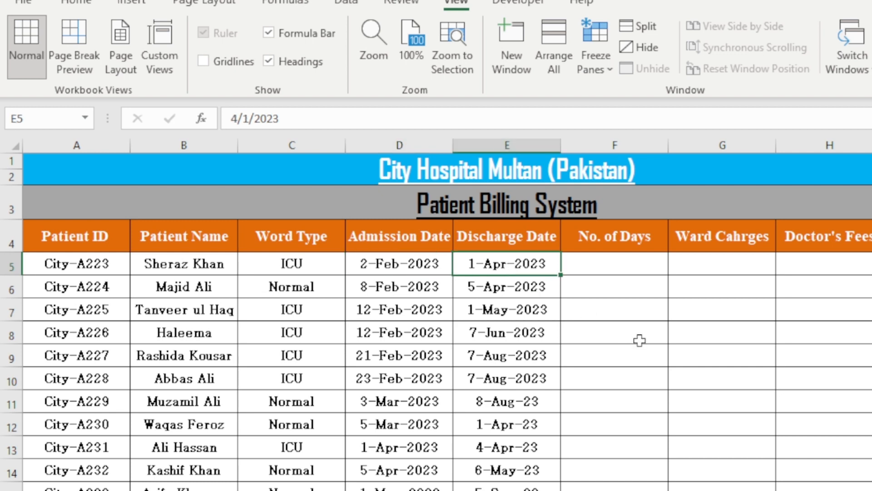
left_click(605, 269)
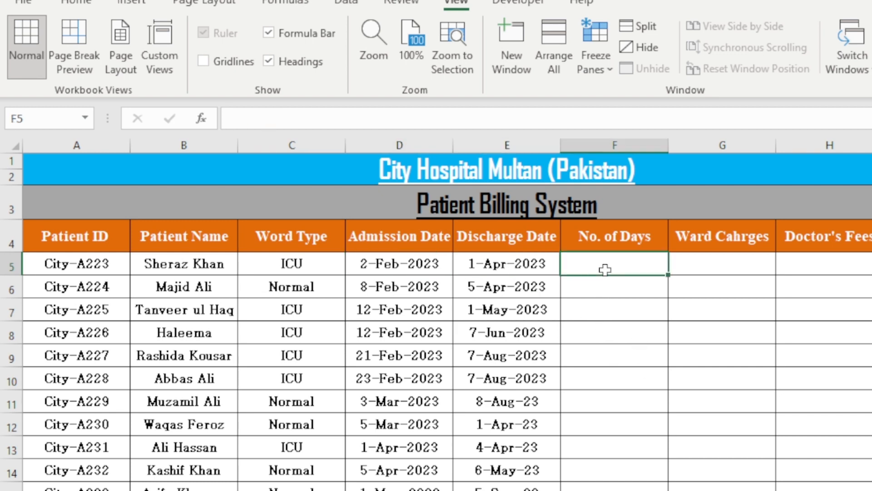
type("=")
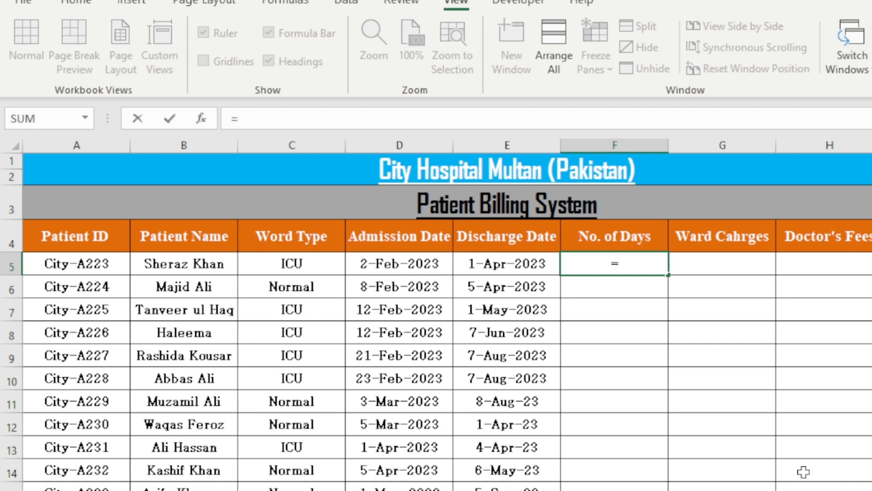
type("(")
left_click(535, 265)
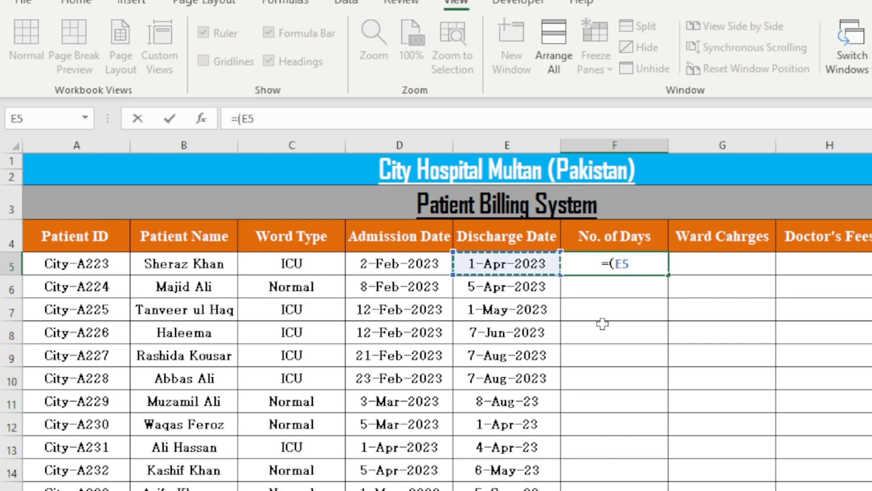
type("-")
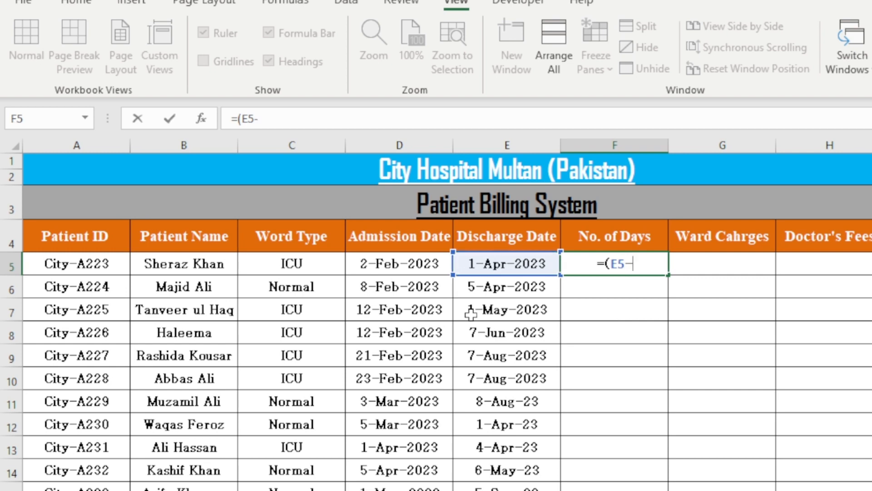
left_click(411, 270)
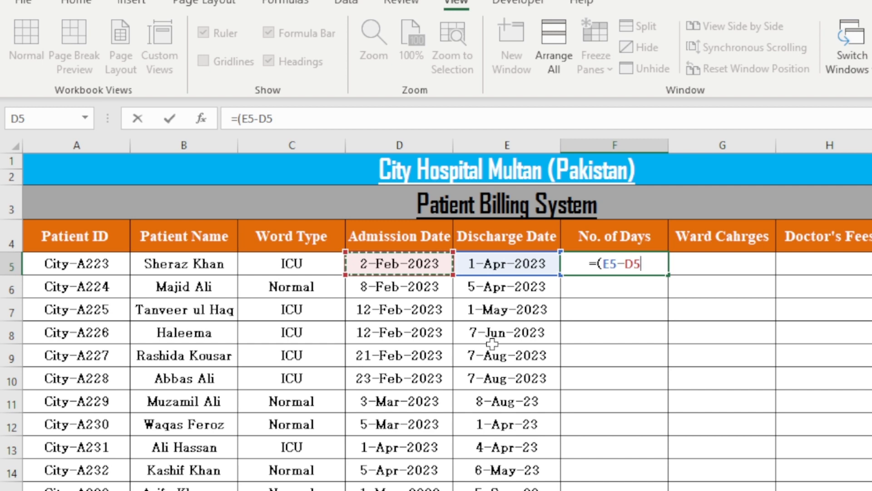
type(")")
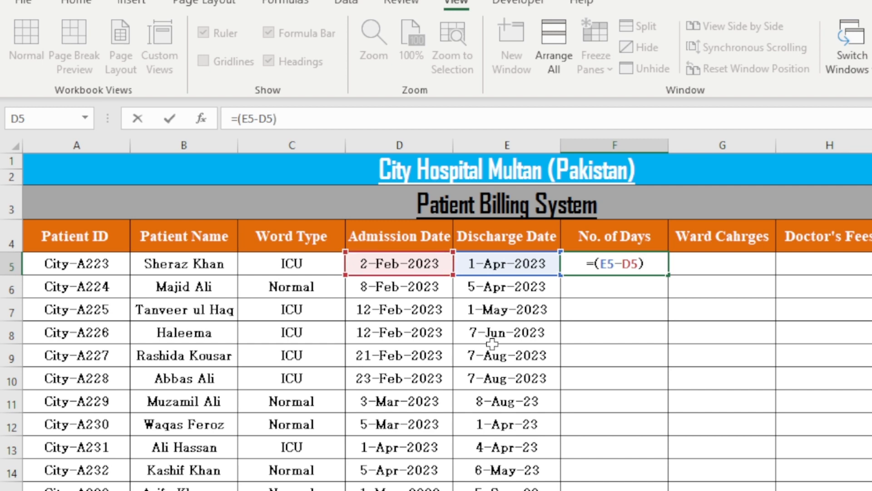
type("+")
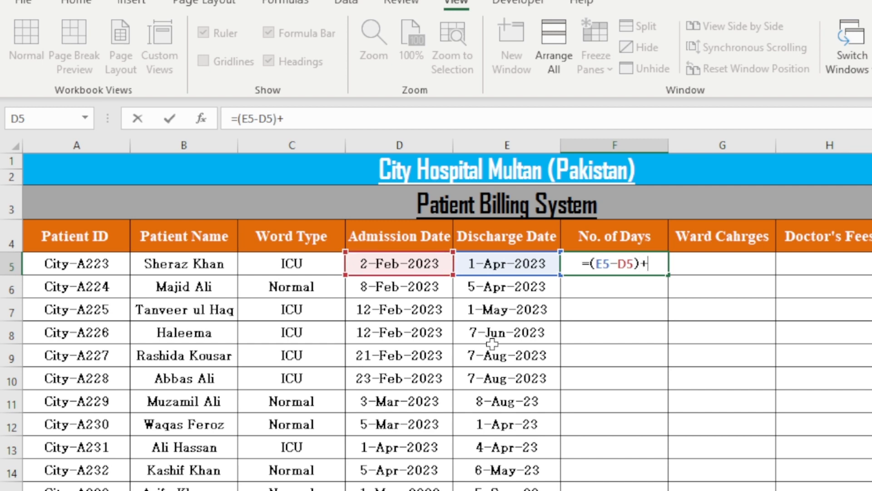
type("1")
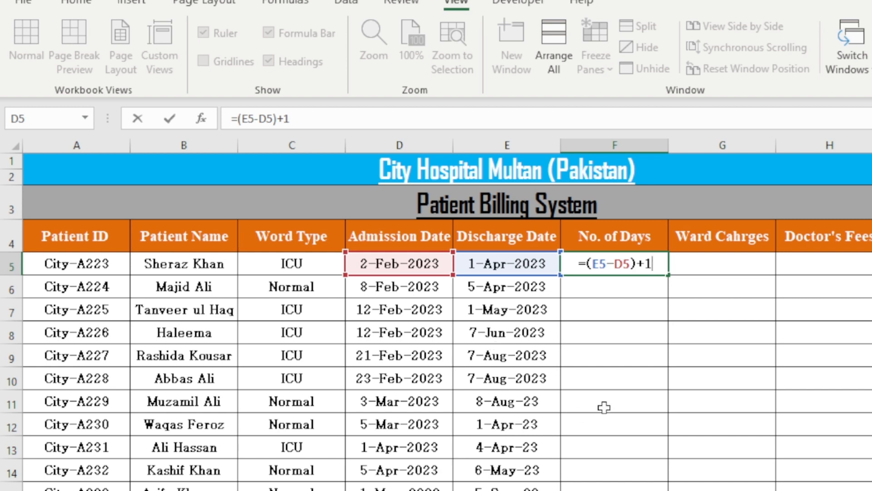
key("Return")
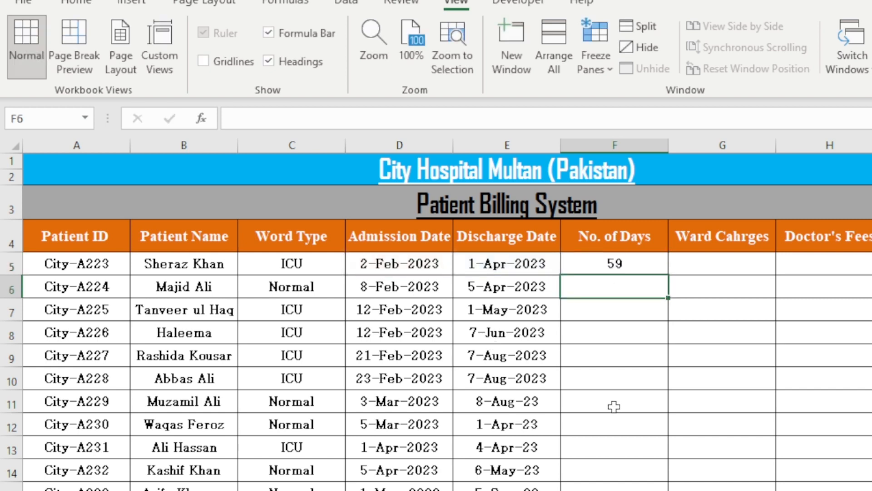
Step: Copy the F5 day-count formula down the No. of Days column for the remaining patients and check the filled rows
left_click(615, 264)
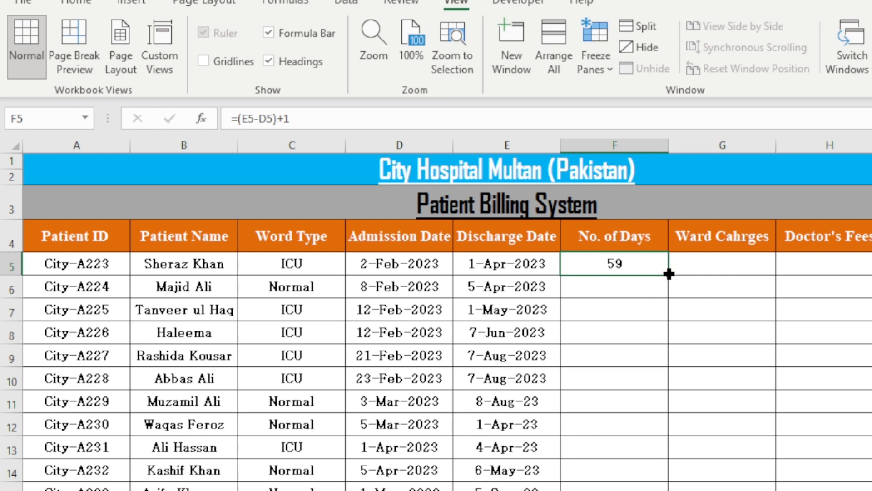
left_click_drag(669, 274, 672, 482)
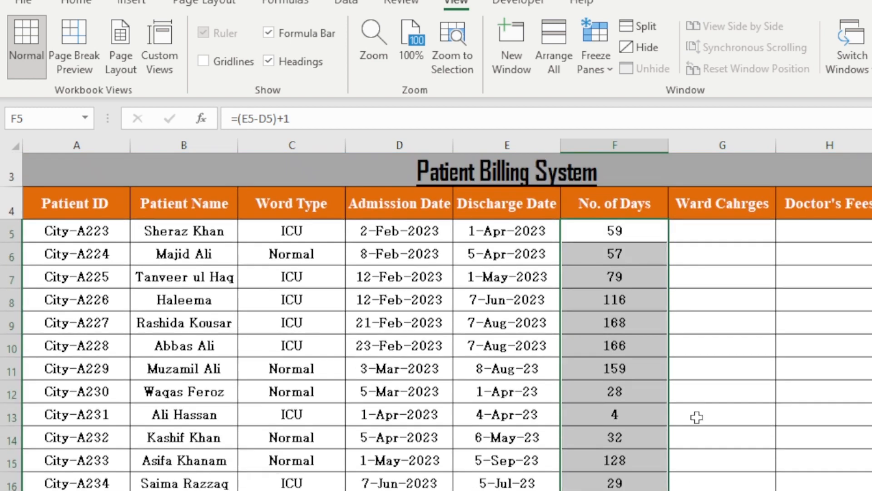
scroll(681, 400, "up", 1)
left_click(636, 327)
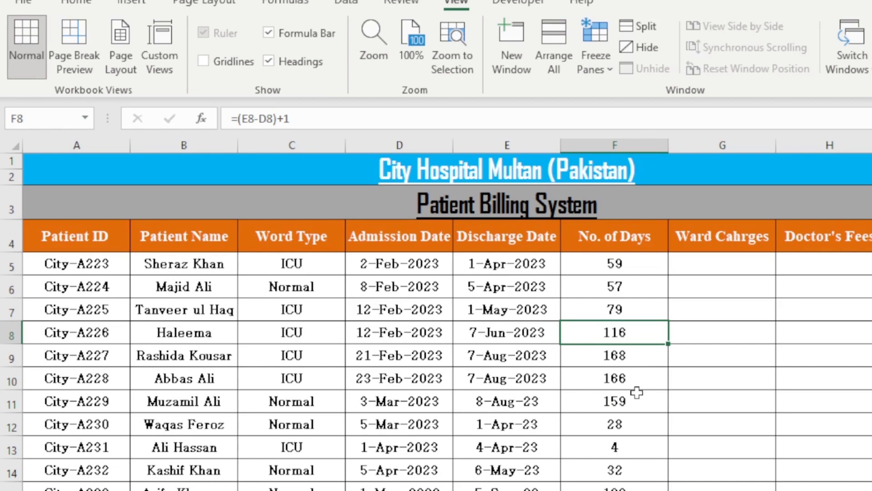
scroll(636, 393, "down", 1)
scroll(637, 392, "up", 1)
scroll(636, 393, "down", 1)
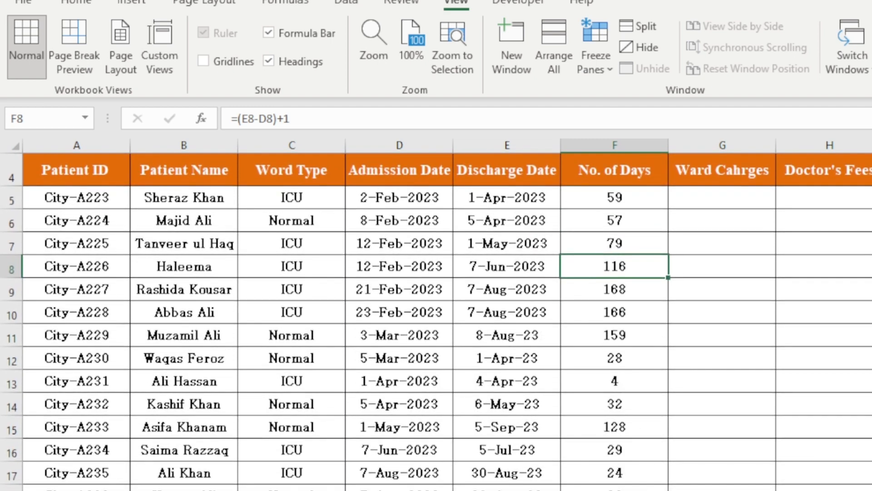
left_click(651, 490)
scroll(667, 450, "up", 1)
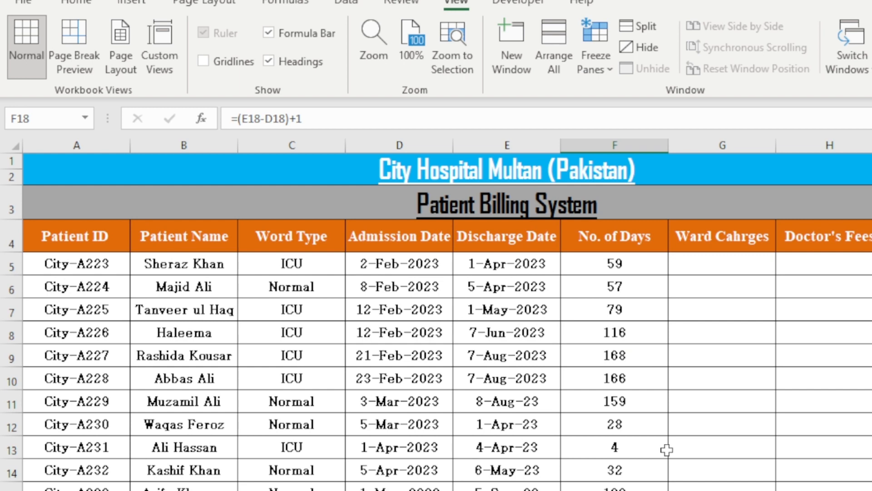
Step: Start the first patient's ward charges formula in G5 with an IF test for whether the ward type in C5 is "ICU"
left_click(725, 266)
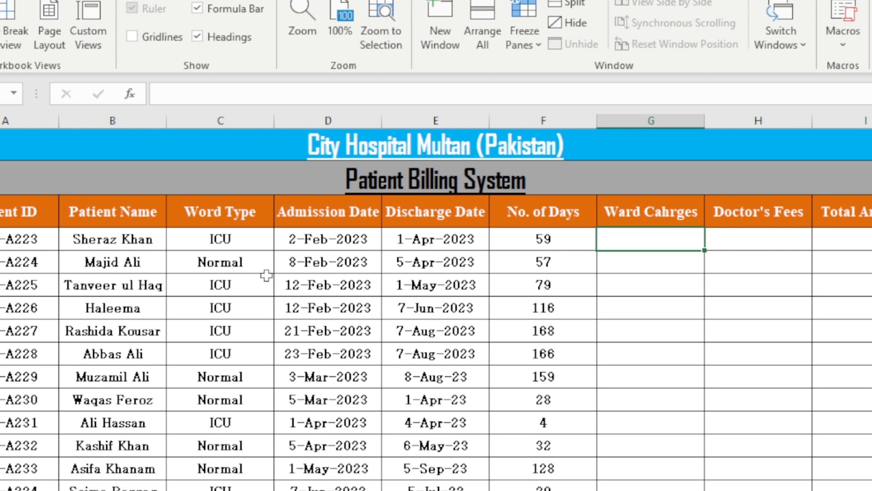
left_click_drag(231, 243, 244, 469)
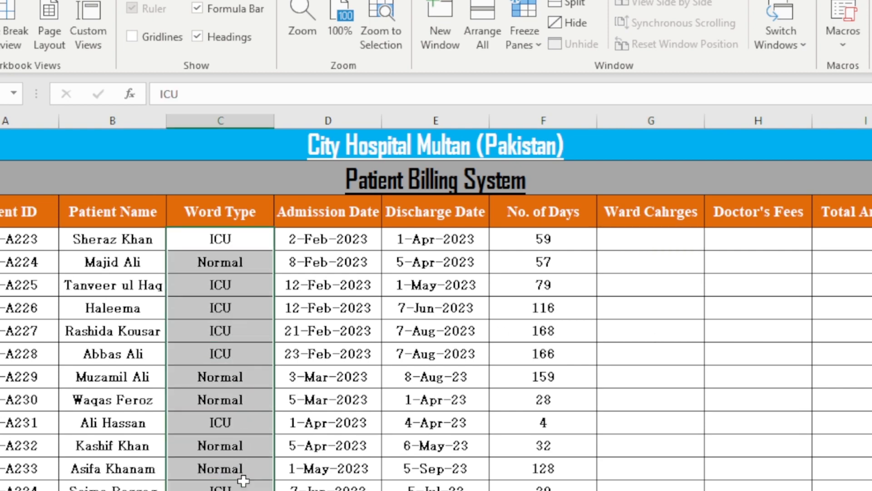
left_click(253, 240)
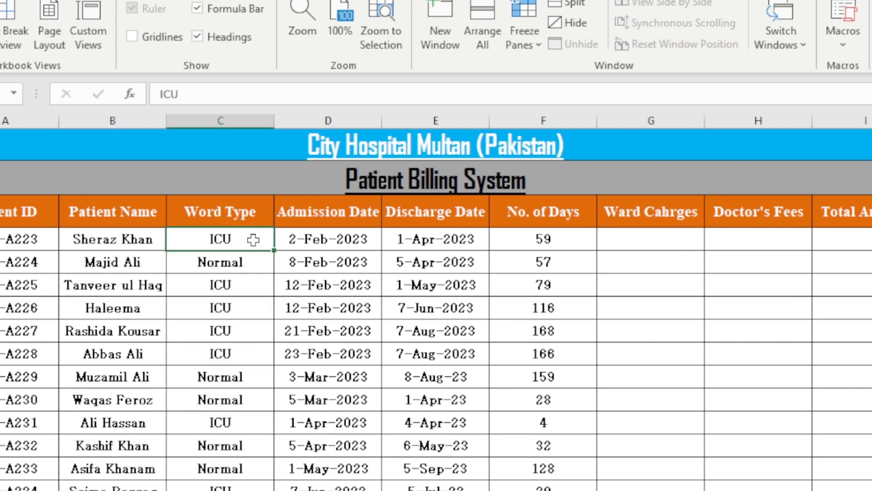
left_click(249, 263)
left_click(609, 234)
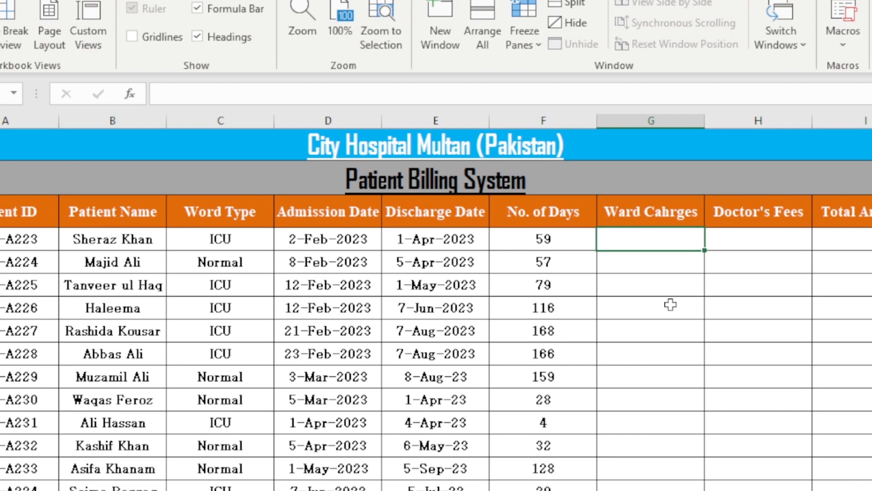
type("=if")
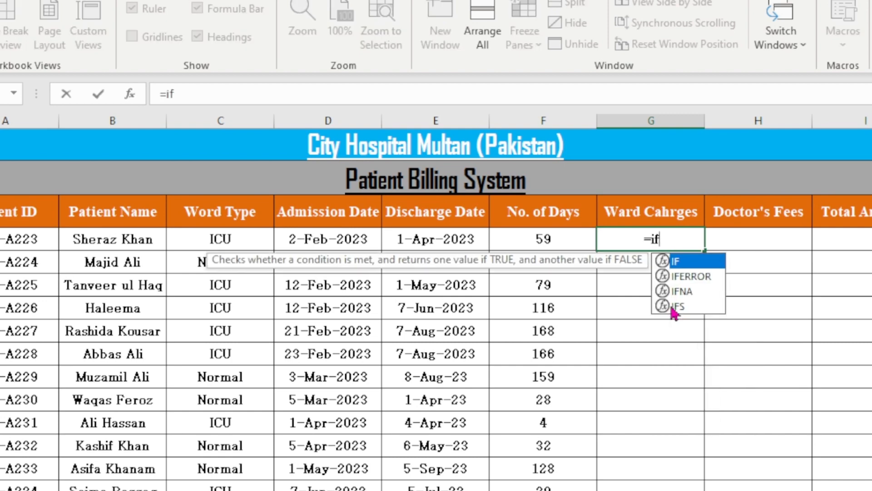
key("Tab")
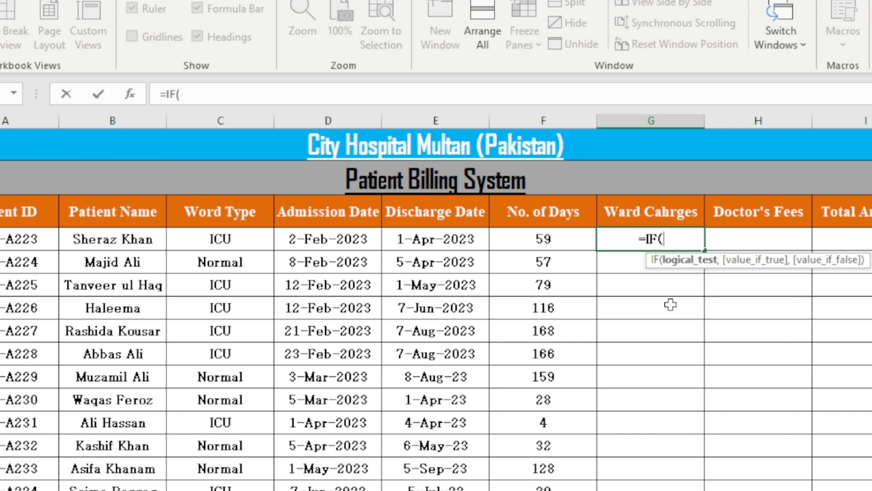
left_click(240, 240)
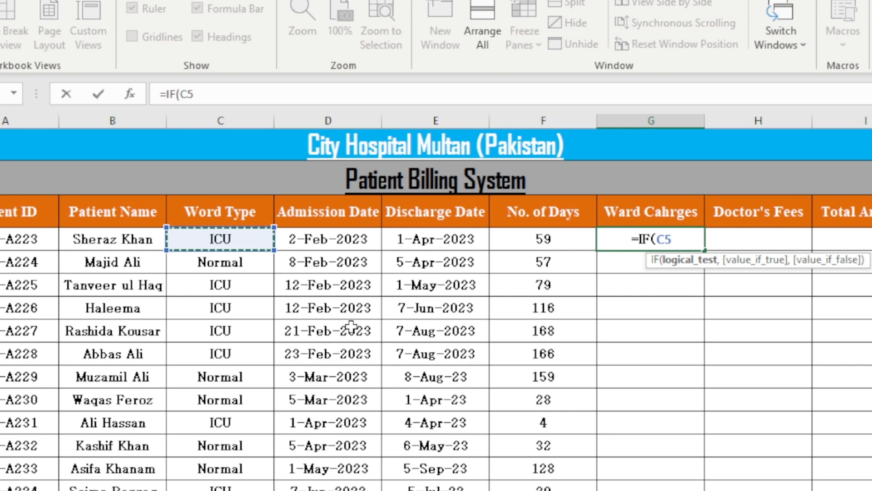
type("=")
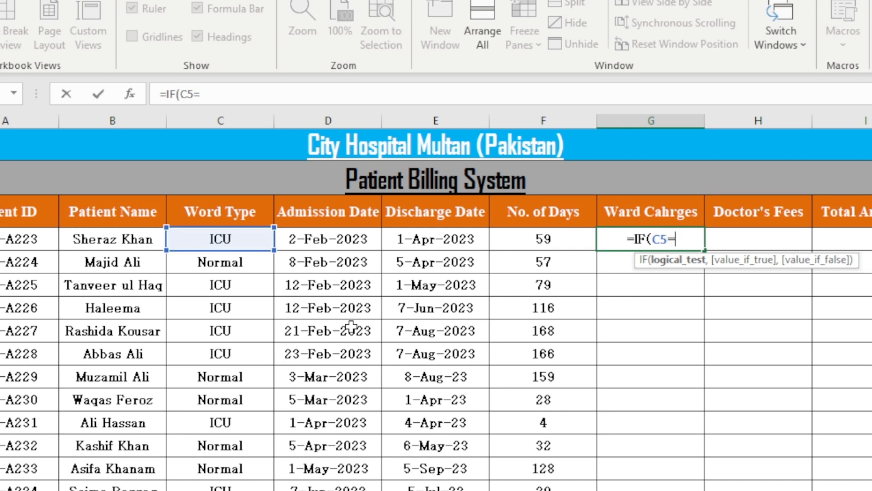
type("\"")
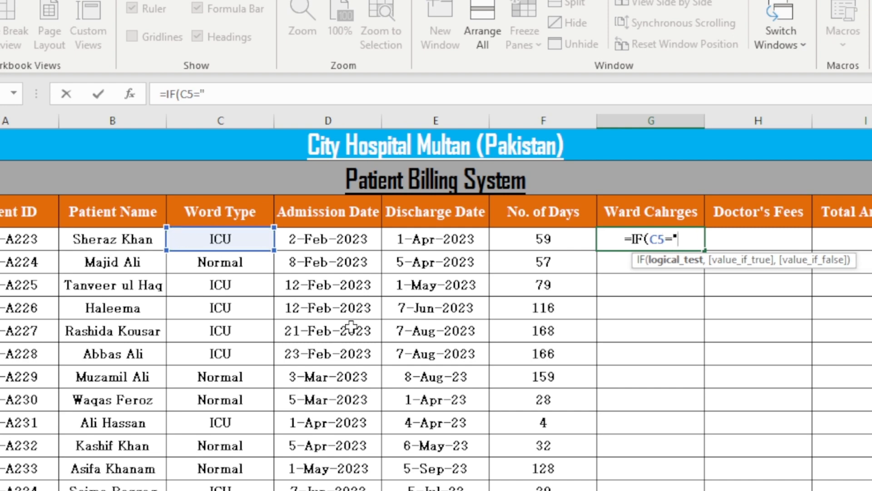
type("ICU")
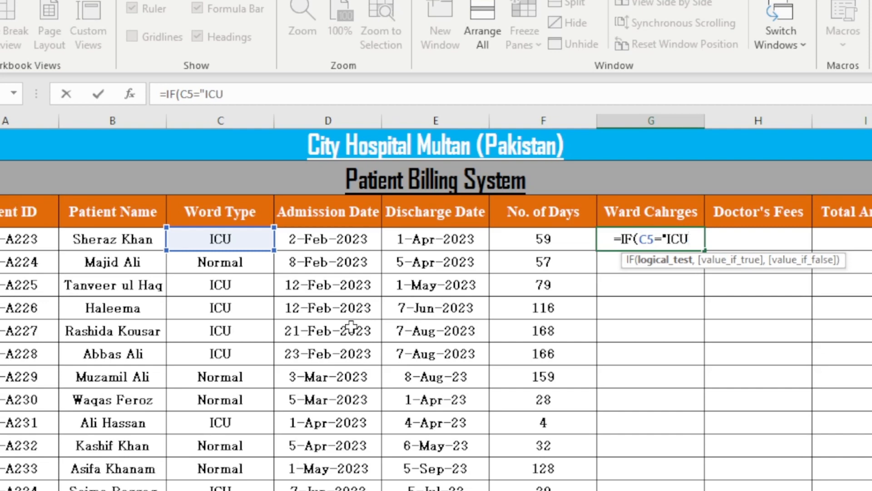
type("\"")
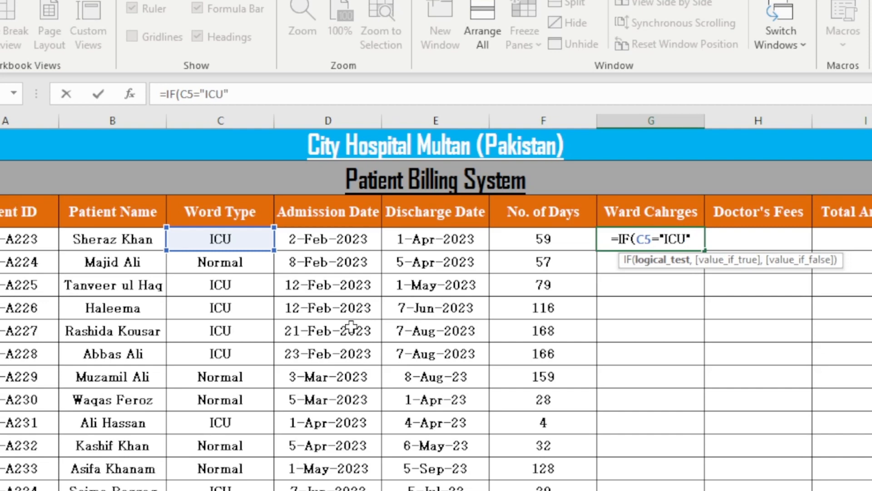
Step: Add F5*1000 as the value the G5 formula returns for ICU patients
type(",")
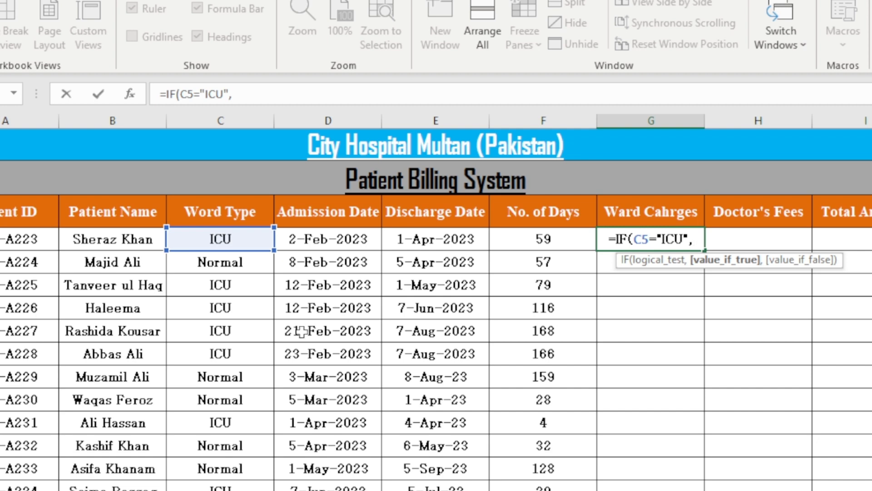
left_click(524, 239)
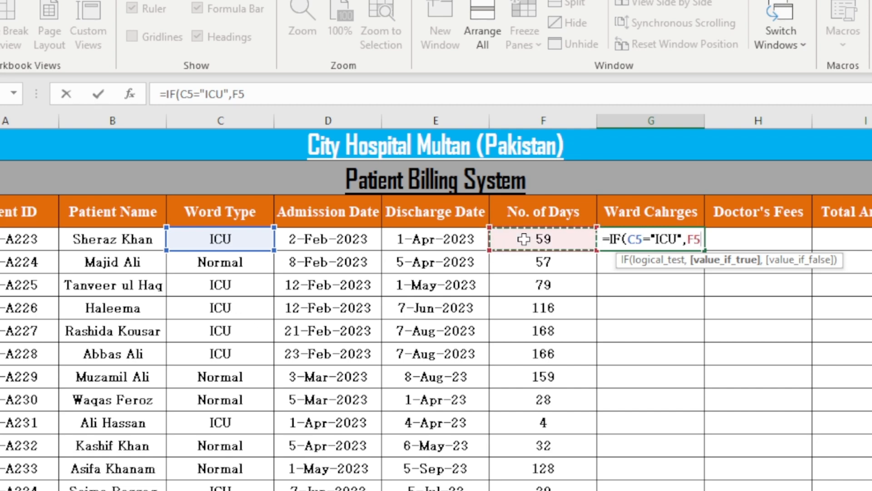
type("*1")
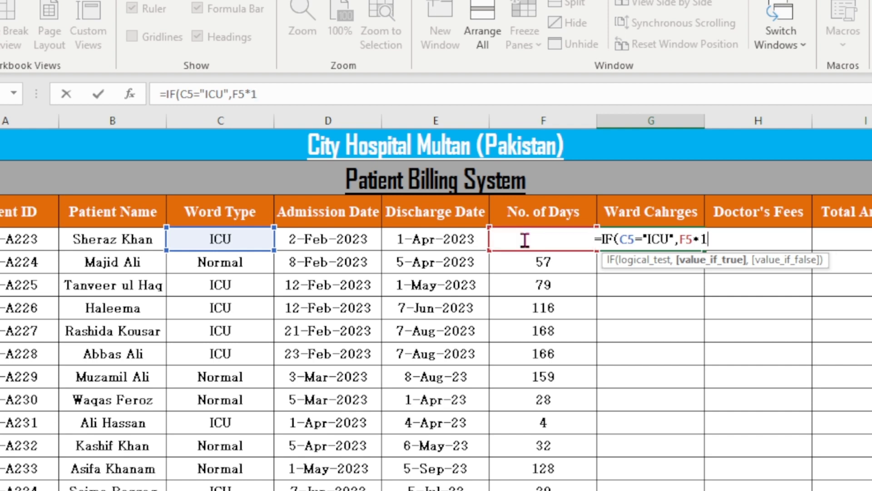
type("000")
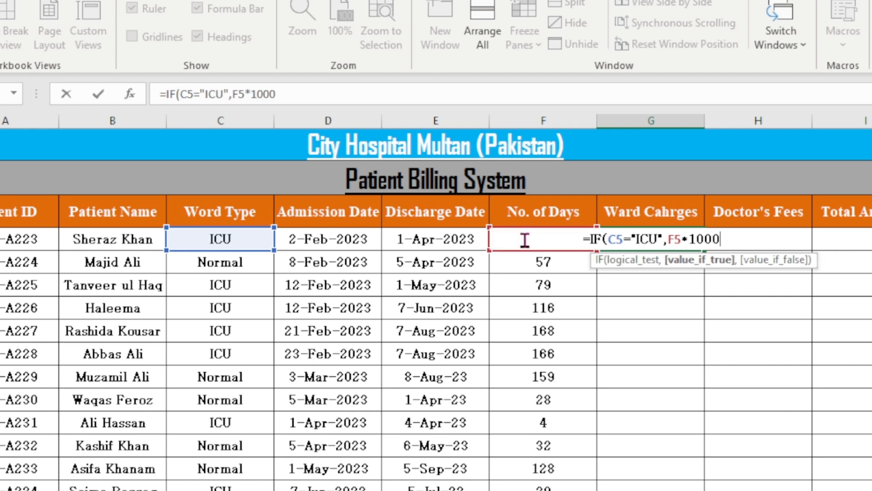
type(",")
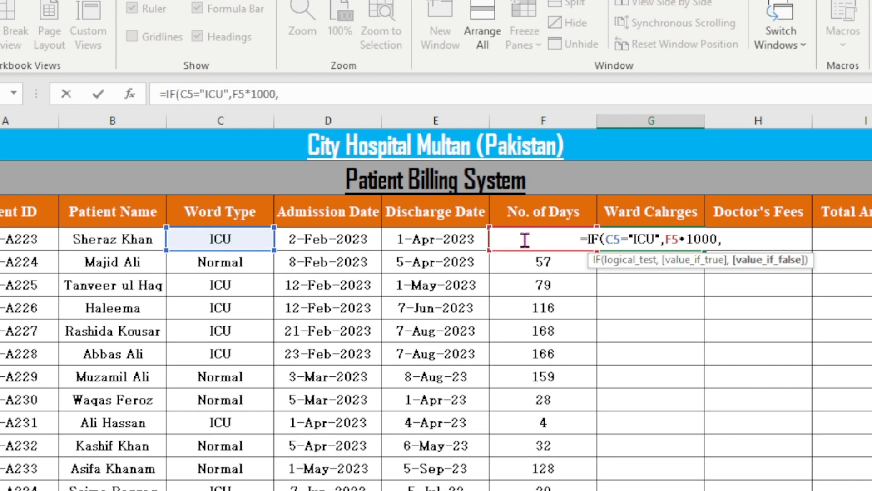
Step: Complete the G5 formula with a nested IF that returns F5*500 when C5 is "Normal", and enter it
type("if")
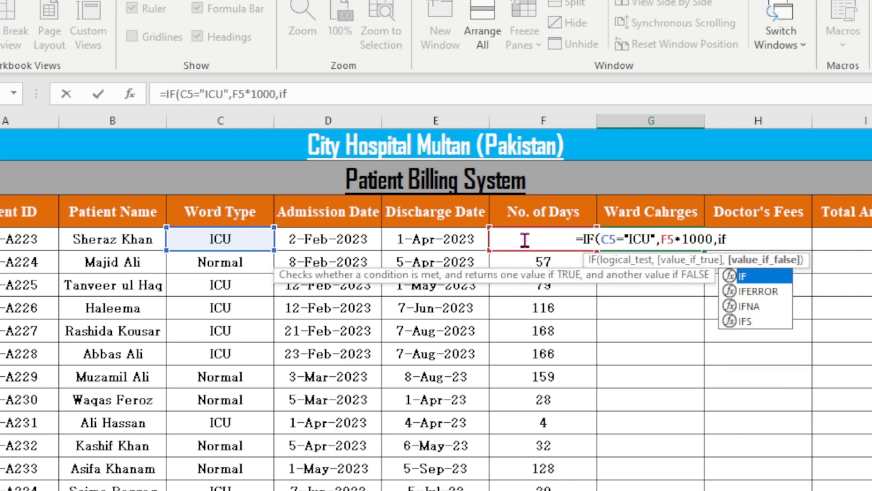
key("Tab")
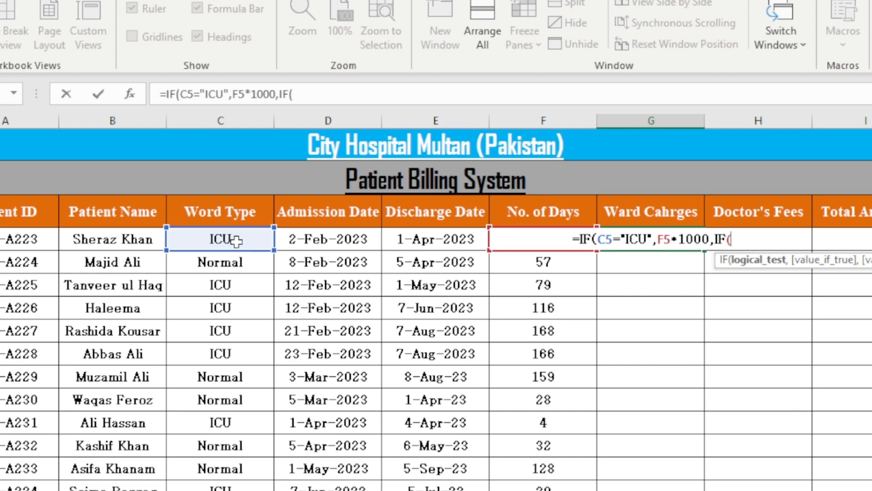
left_click(224, 238)
type("=\"")
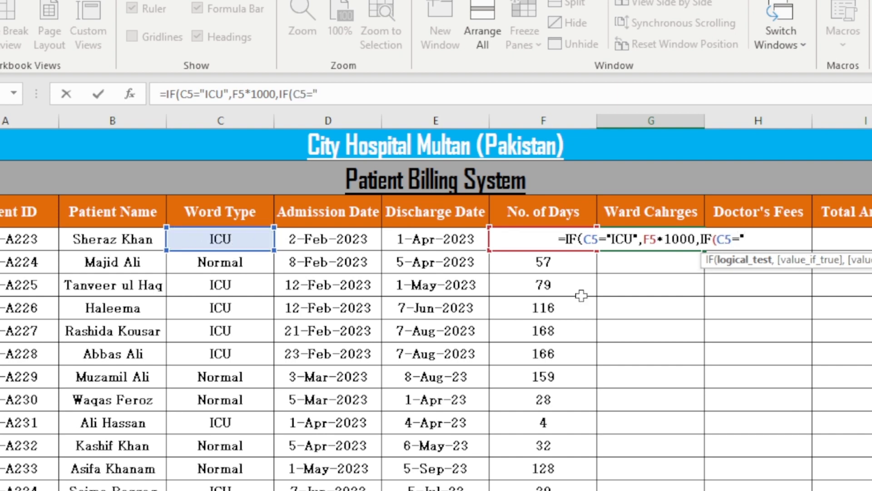
type("Normal\"")
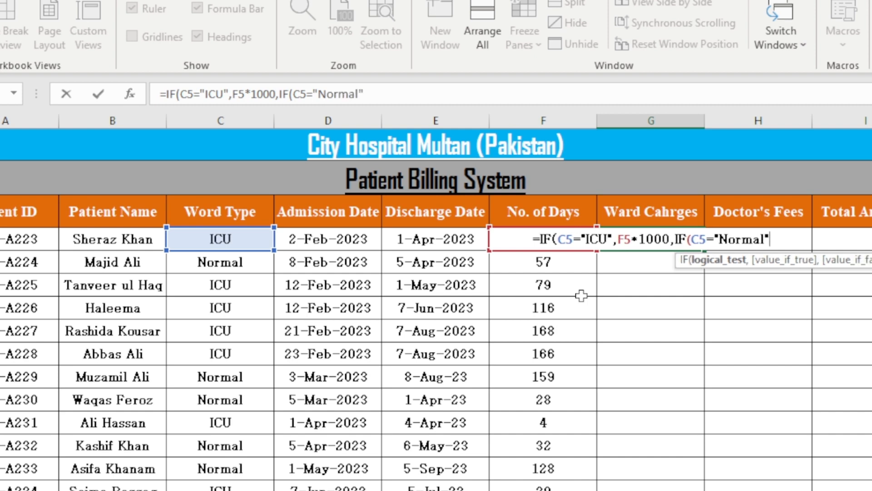
type(",")
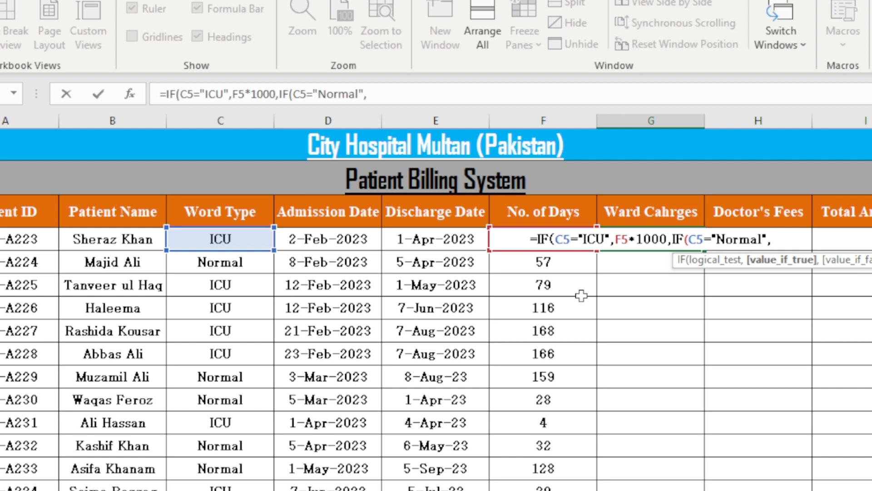
left_click(436, 239)
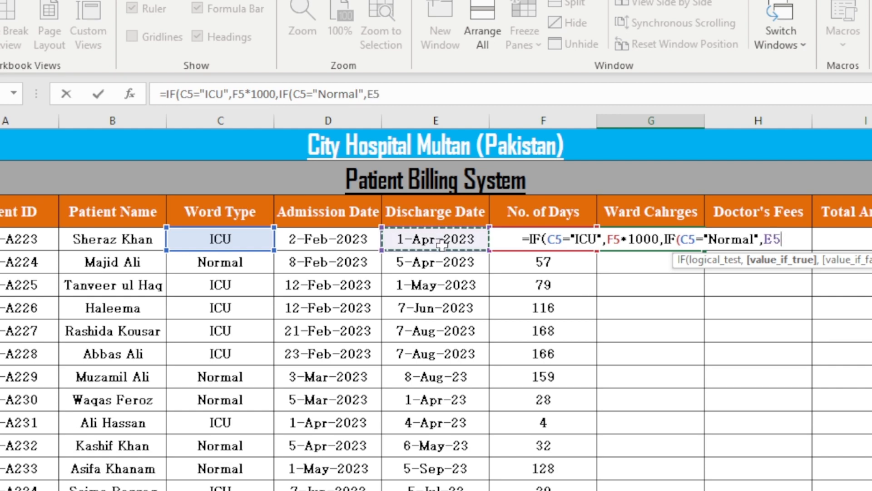
key("Right")
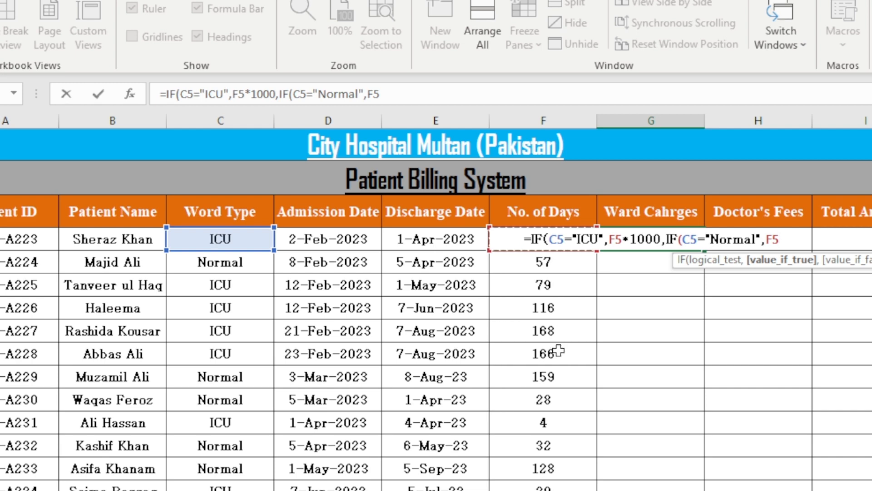
type("*")
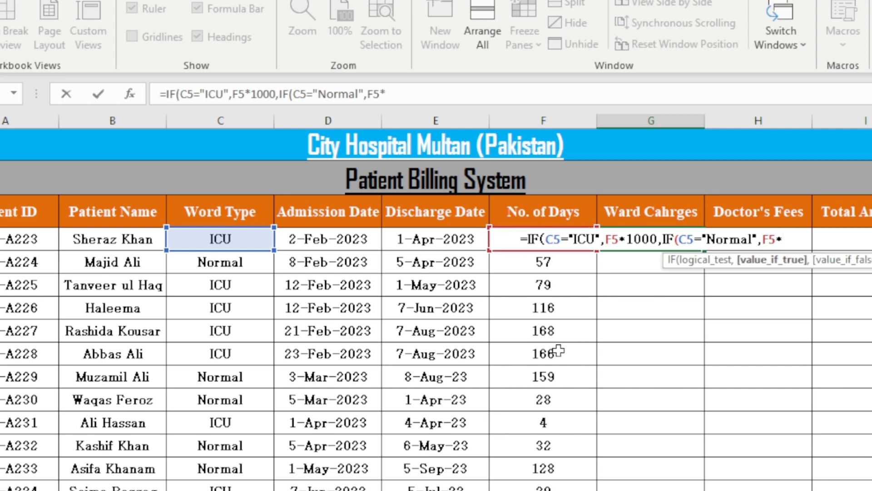
type("500")
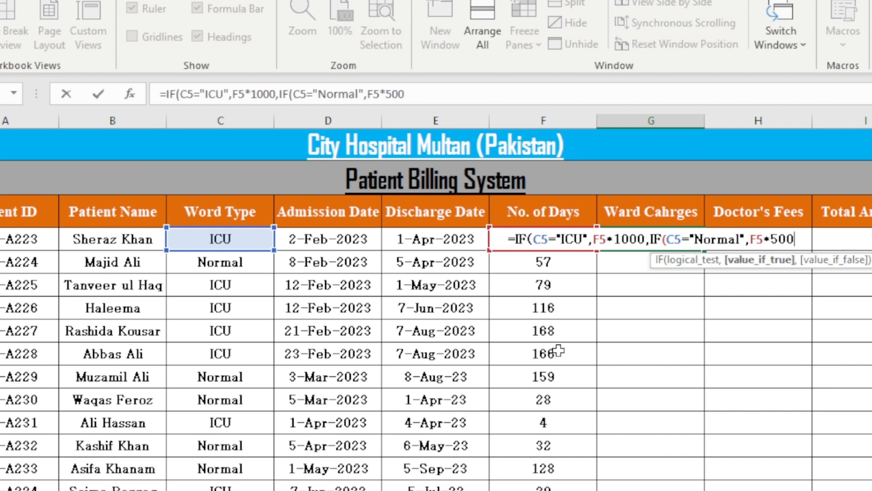
type("))")
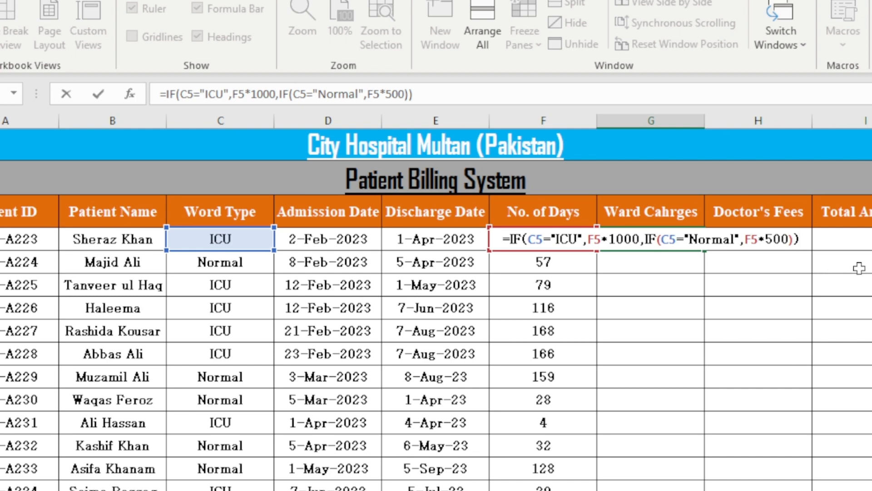
key("Return")
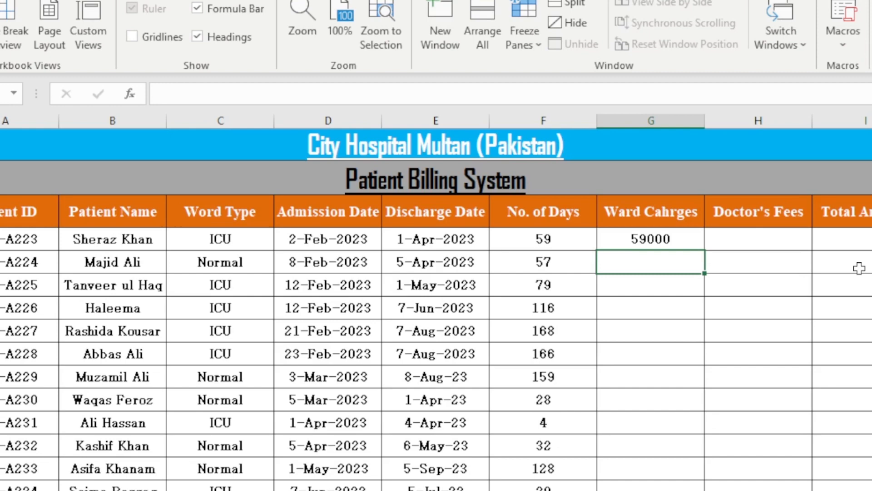
Step: Check the first patient's ward charge against the ward type in C5 and the day count in F5
left_click(674, 239)
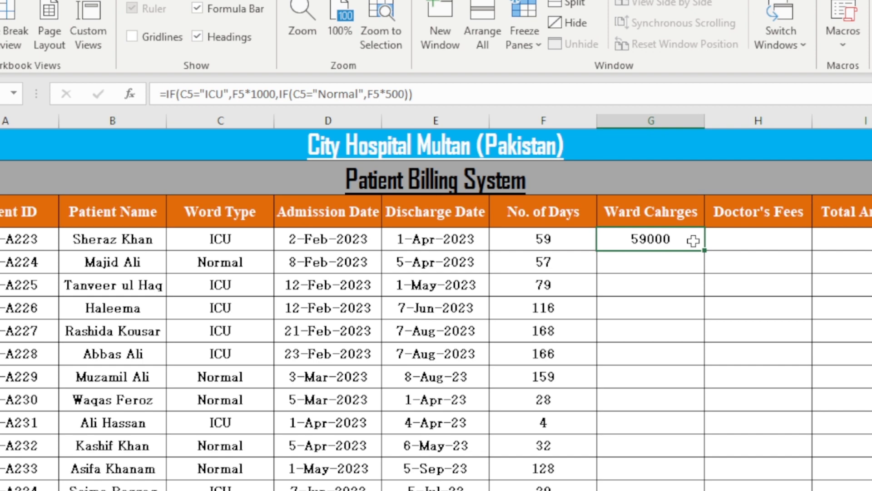
left_click(254, 240)
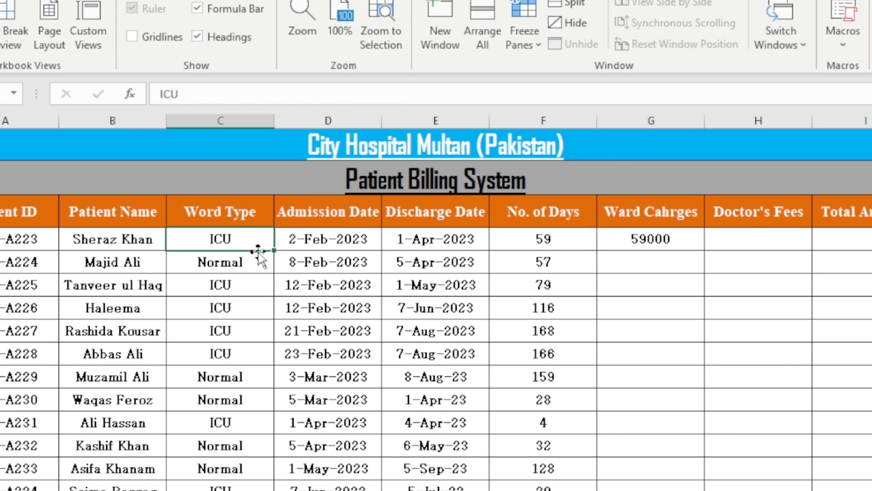
key("Right")
key("Right")
key("Right")
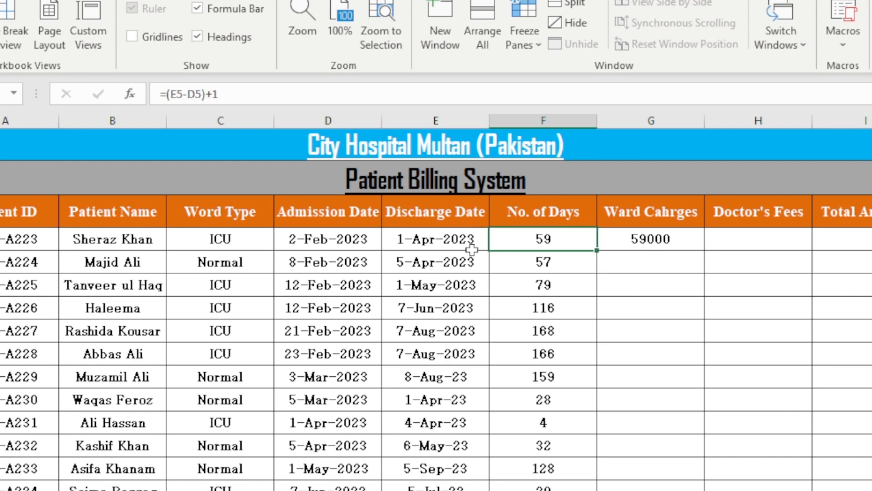
key("Right")
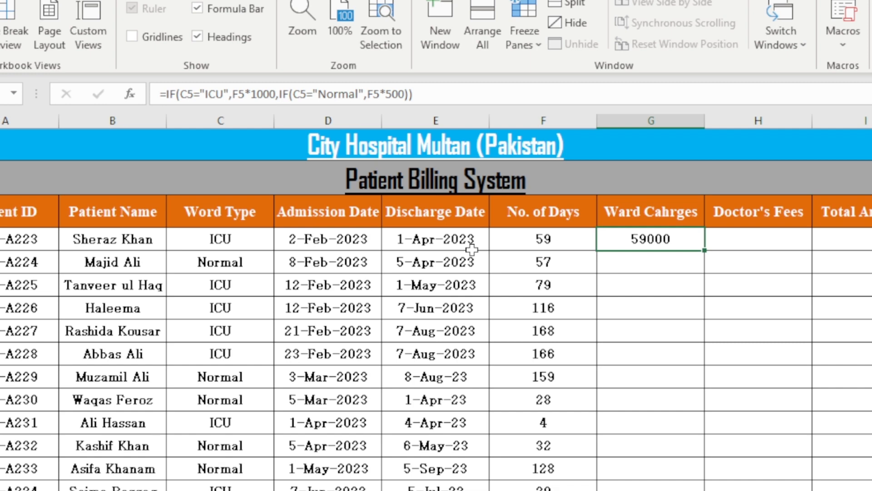
Step: Calculate the first patient's doctor's fees in H5 with the formula =F5*1200
key("Right")
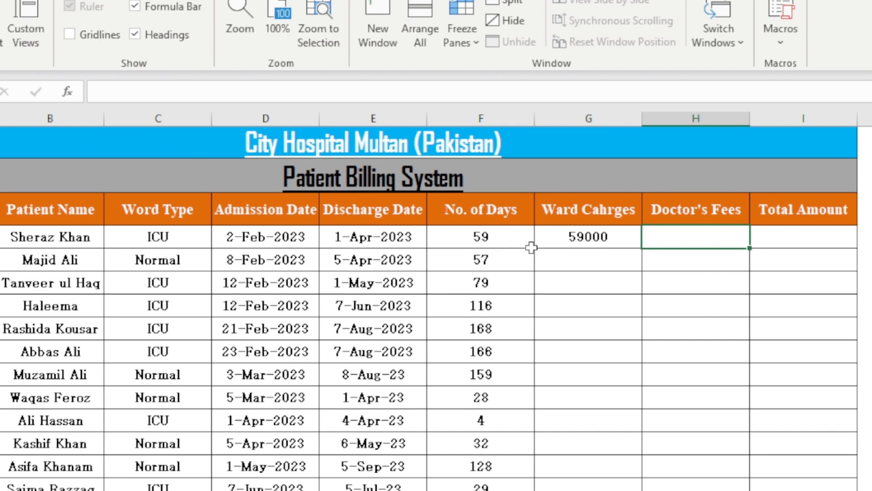
type("=")
left_click(511, 236)
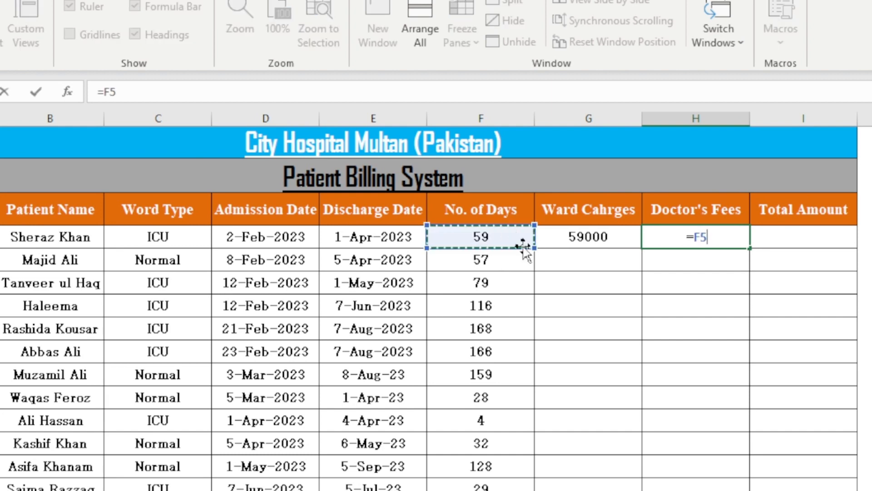
type("*2")
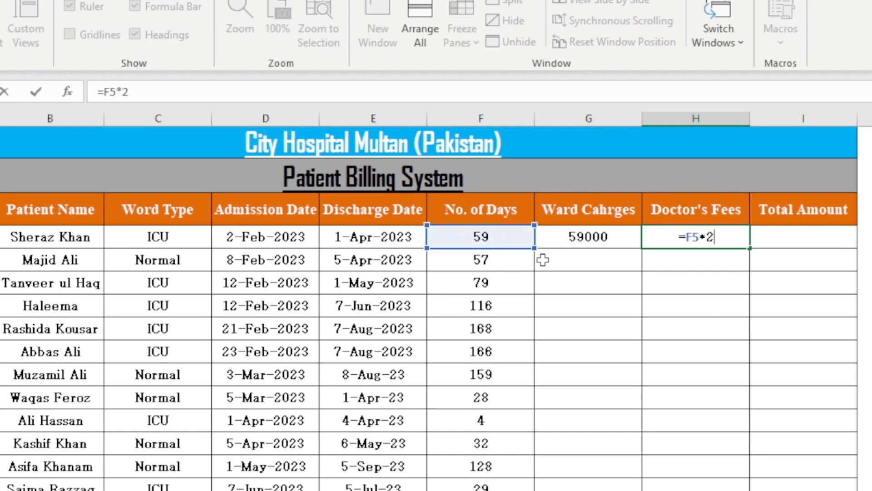
key("BackSpace")
type("1200")
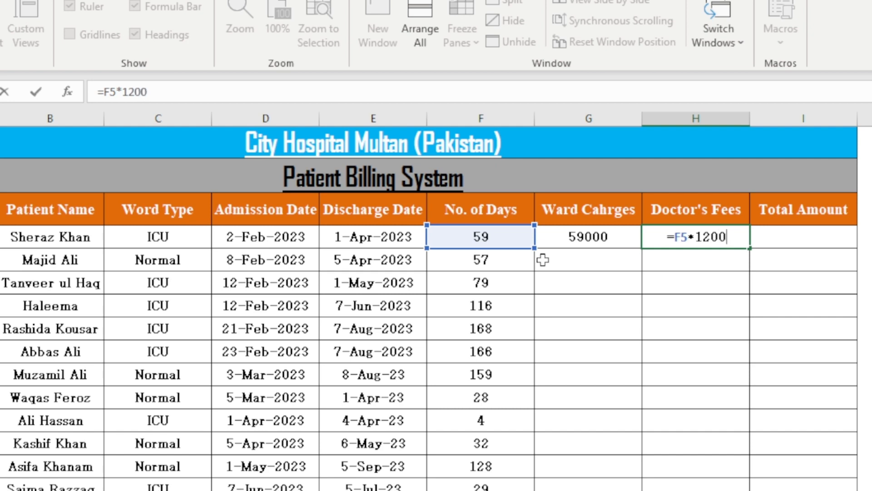
key("Return")
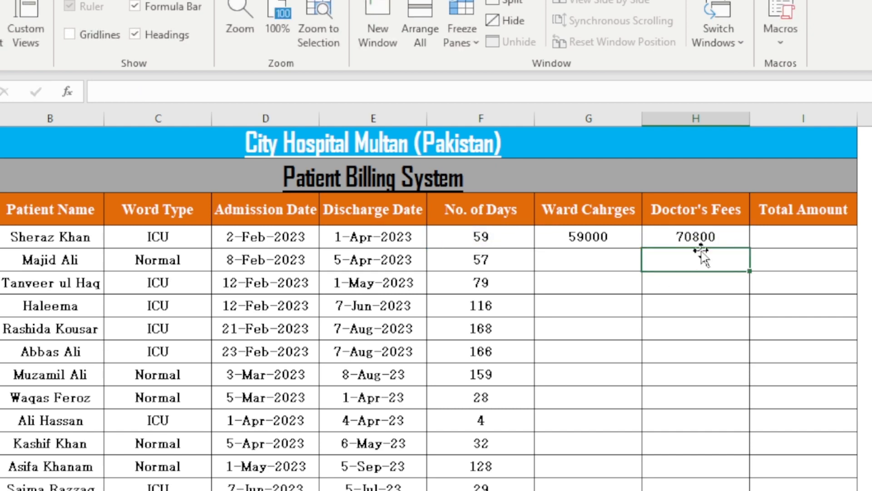
left_click(703, 240)
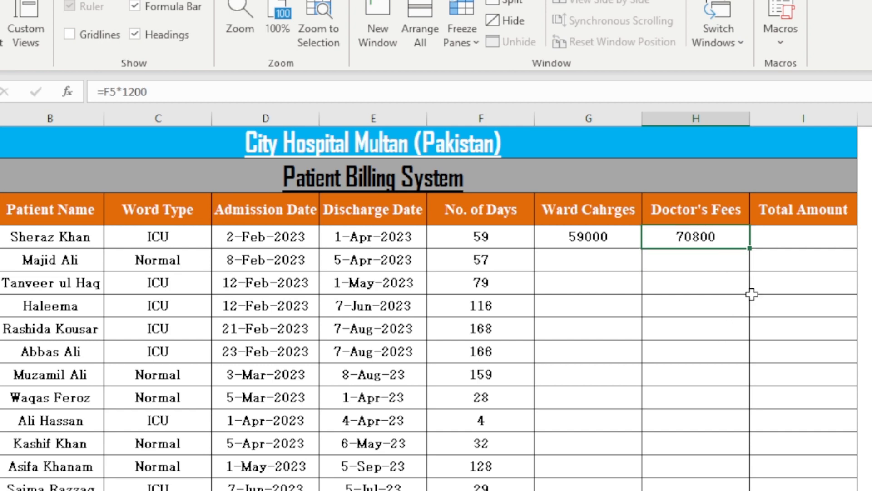
Step: Calculate the first patient's total amount in I5 by adding ward charges and doctor's fees with the formula =G5+H5
left_click(782, 237)
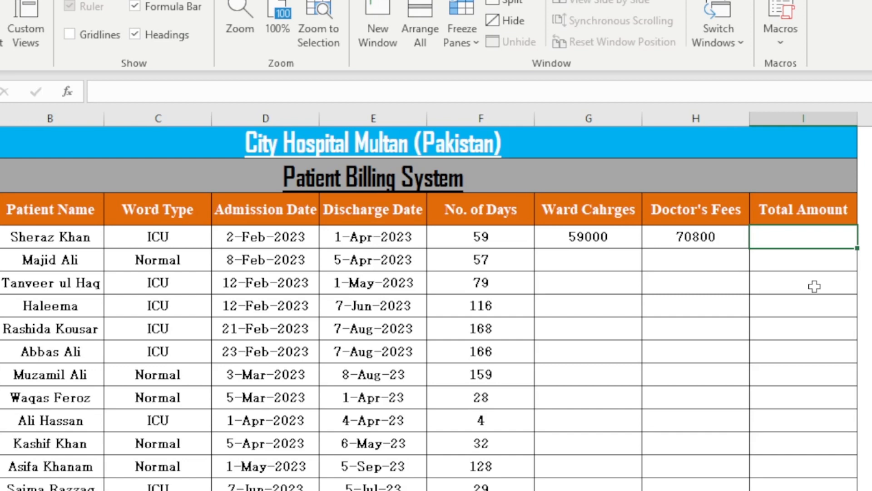
left_click(581, 237)
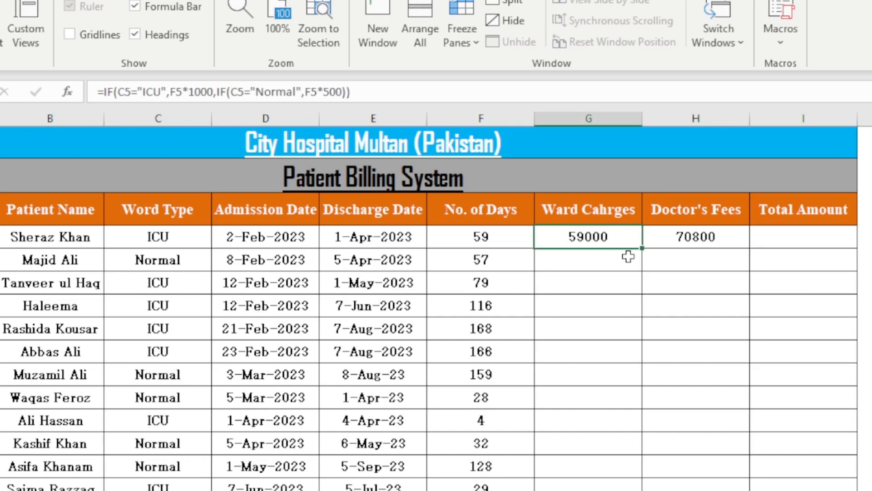
left_click(673, 235)
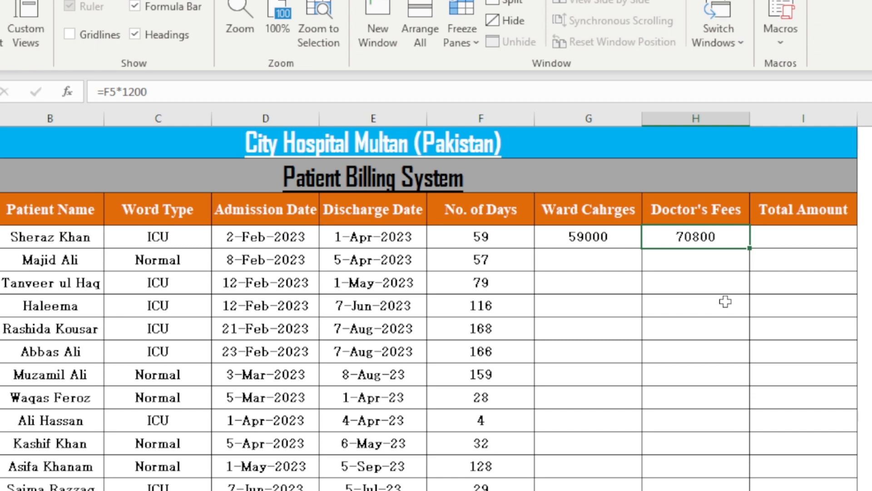
left_click(783, 237)
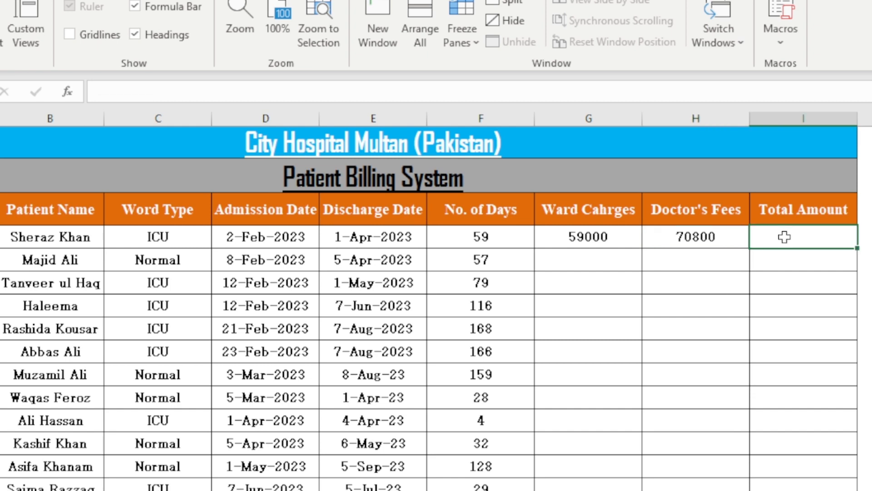
type("=")
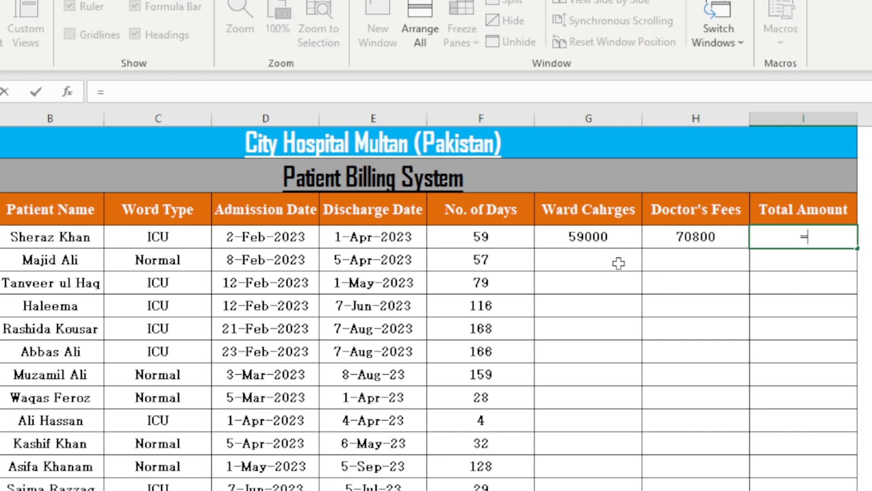
left_click(608, 236)
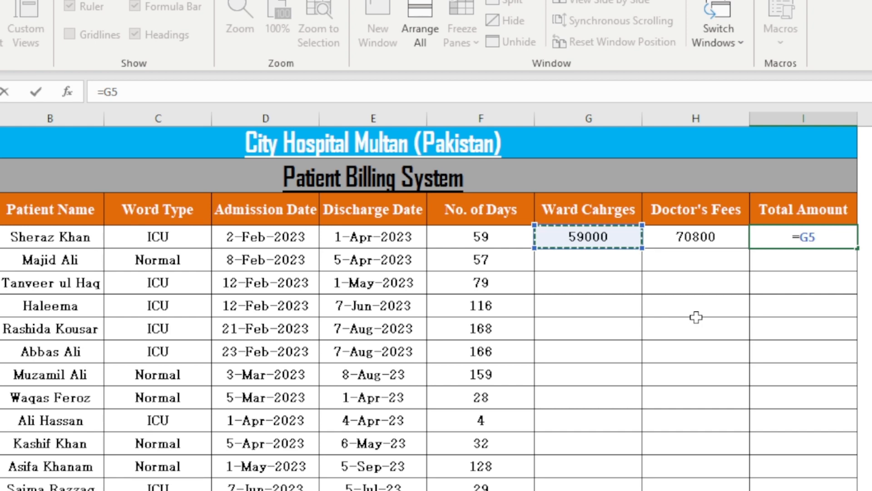
type("+")
left_click(717, 234)
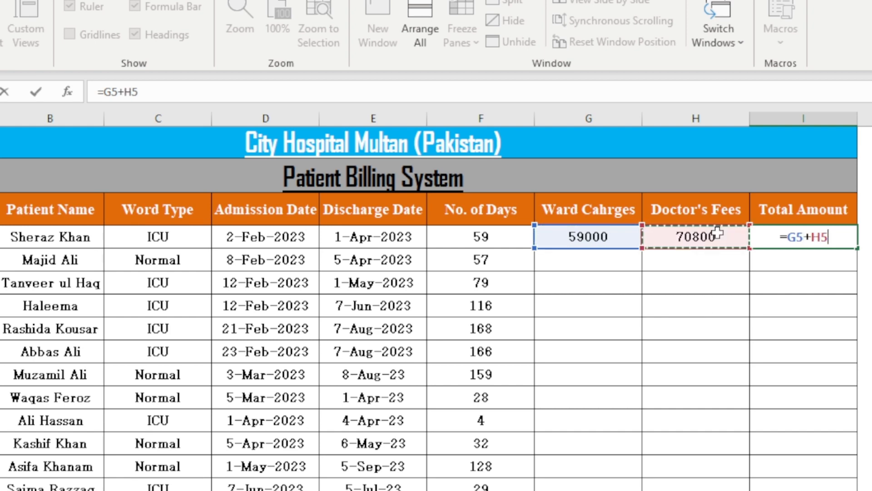
key("Return")
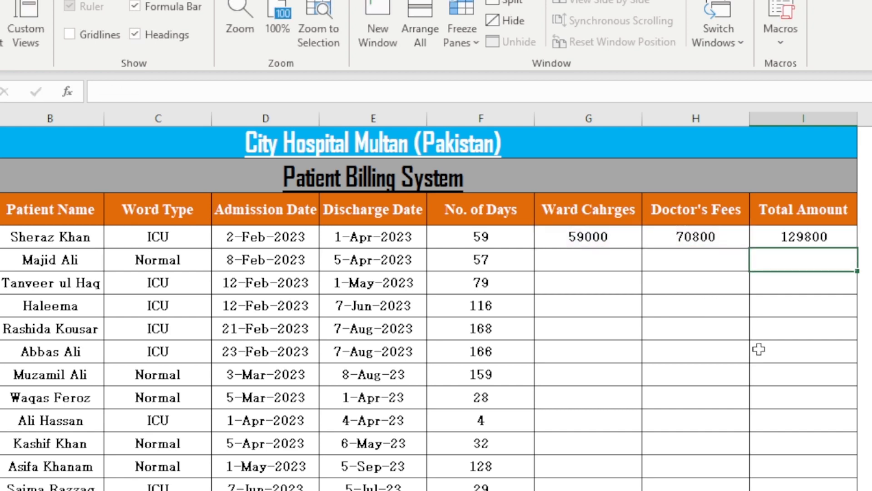
left_click(809, 243)
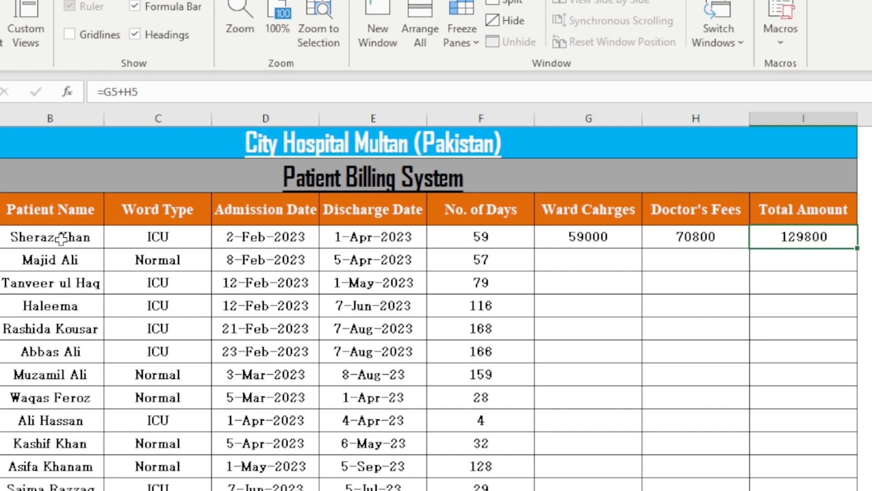
left_click_drag(61, 234, 805, 241)
left_click(806, 268)
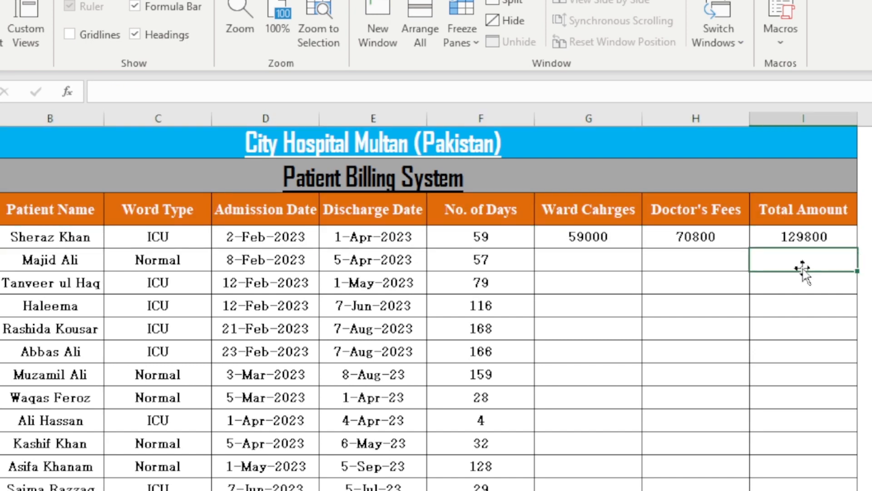
Step: Fill the ward charges formula from G5 down to row 18 for all remaining patients
left_click(602, 242)
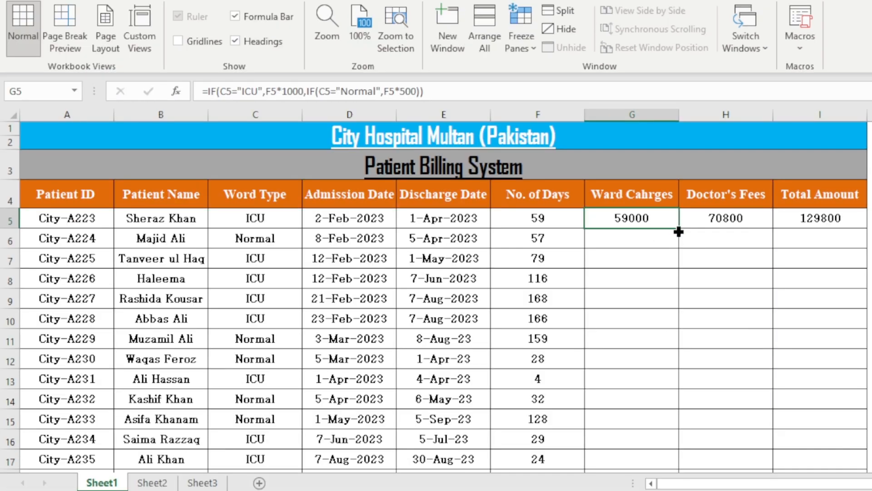
left_click_drag(678, 231, 687, 431)
left_click(699, 351)
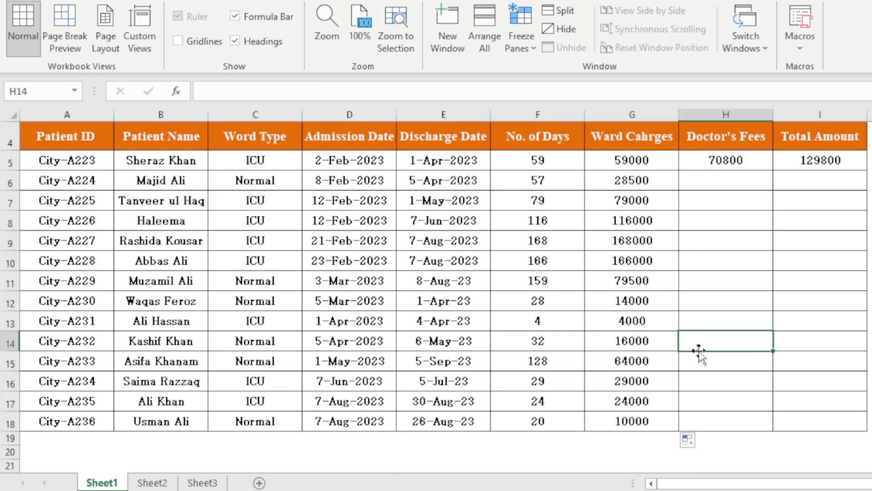
Step: Fill the doctor's fees formula in H5 and the total amount formula in I5 down to row 18
left_click(750, 158)
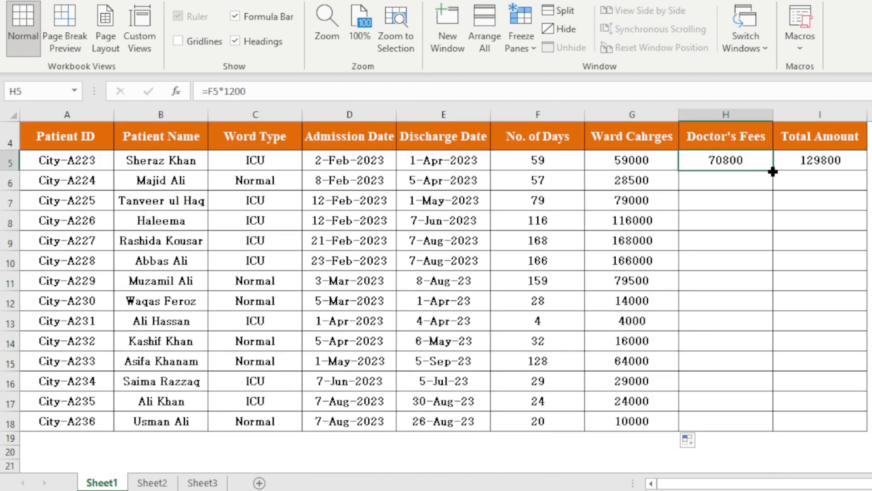
left_click_drag(772, 171, 772, 431)
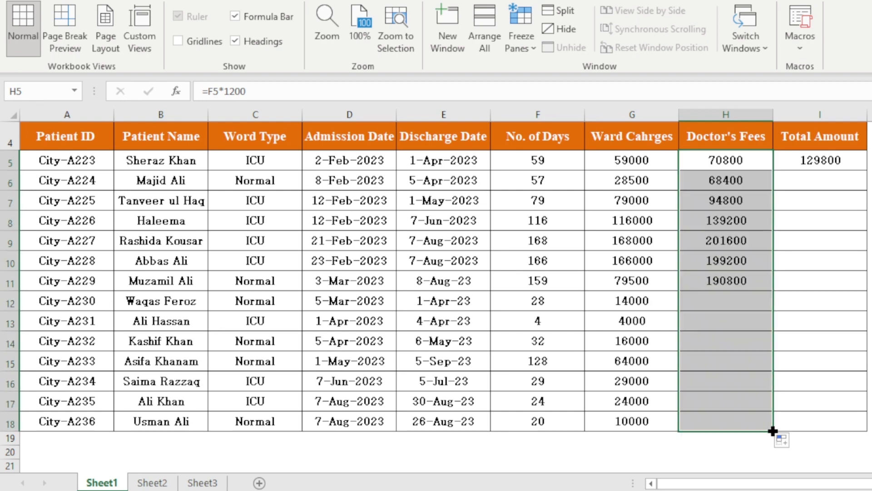
left_click(835, 160)
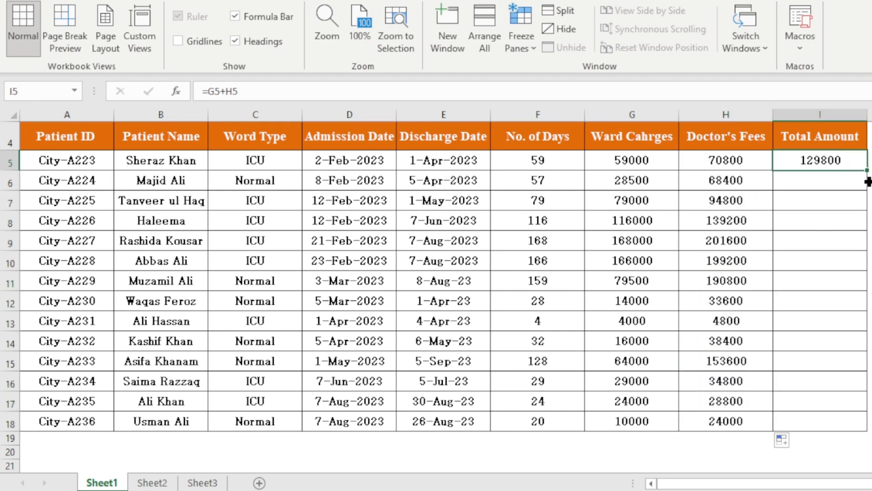
left_click_drag(868, 182, 866, 432)
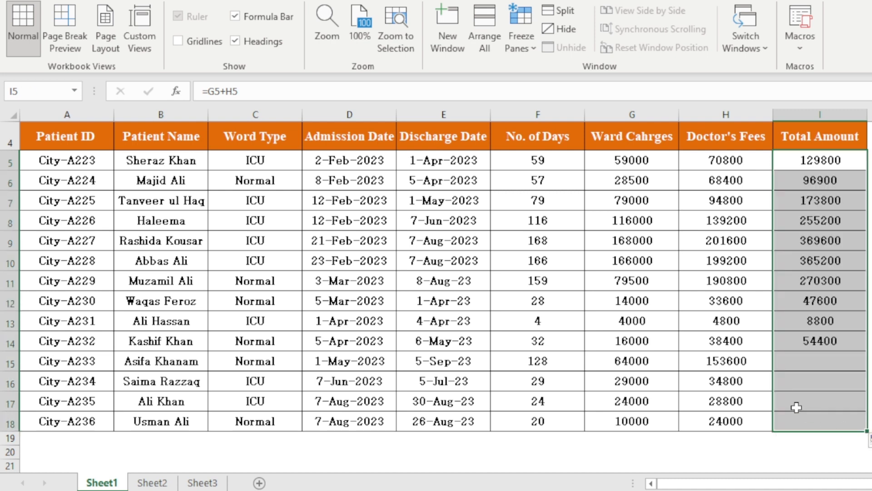
scroll(796, 408, "up", 1)
left_click(626, 317)
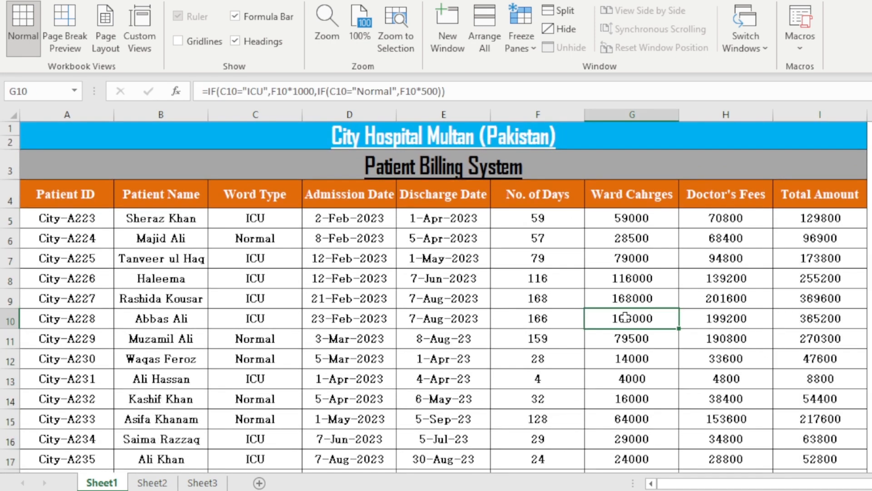